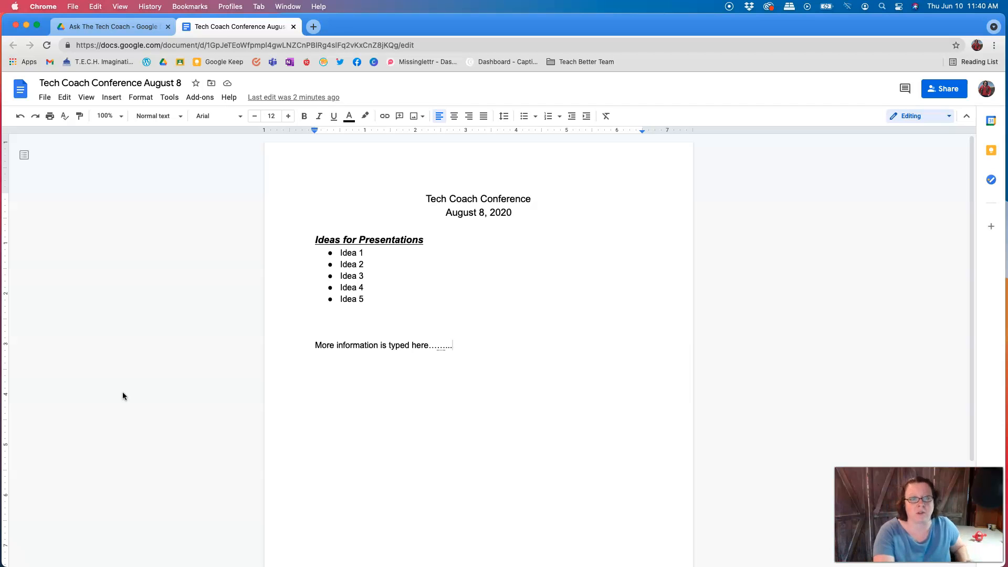
click(446, 212)
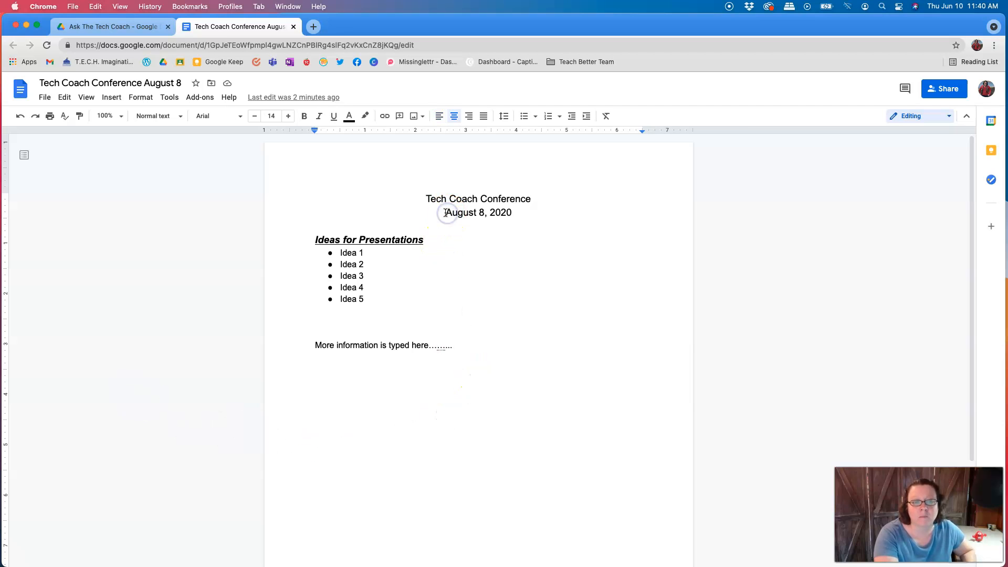
click(515, 214)
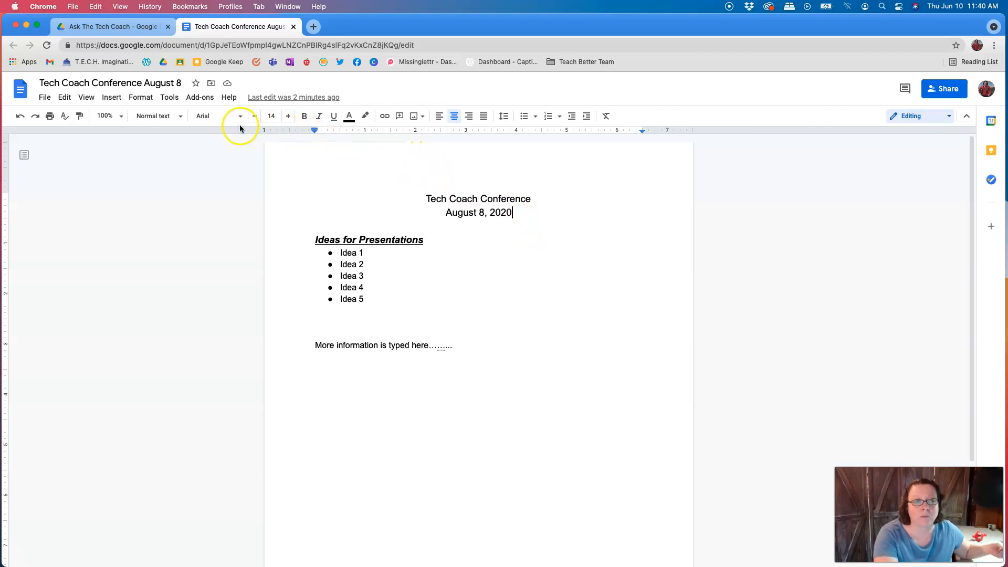
click(399, 116)
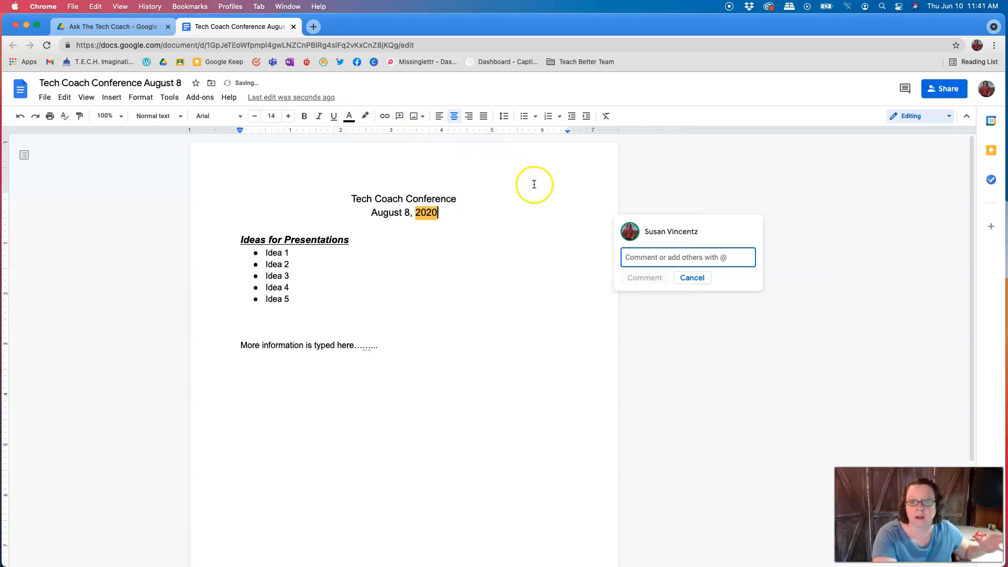
click(692, 278)
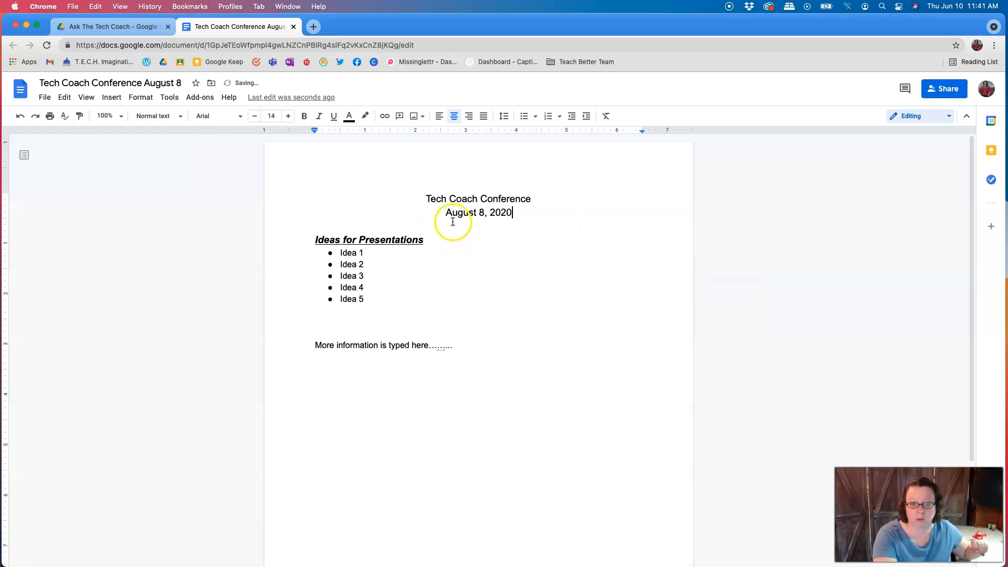
- Add the comment "Do we need to check the date?" to the "August 8, 2020" line
drag(446, 213, 512, 217)
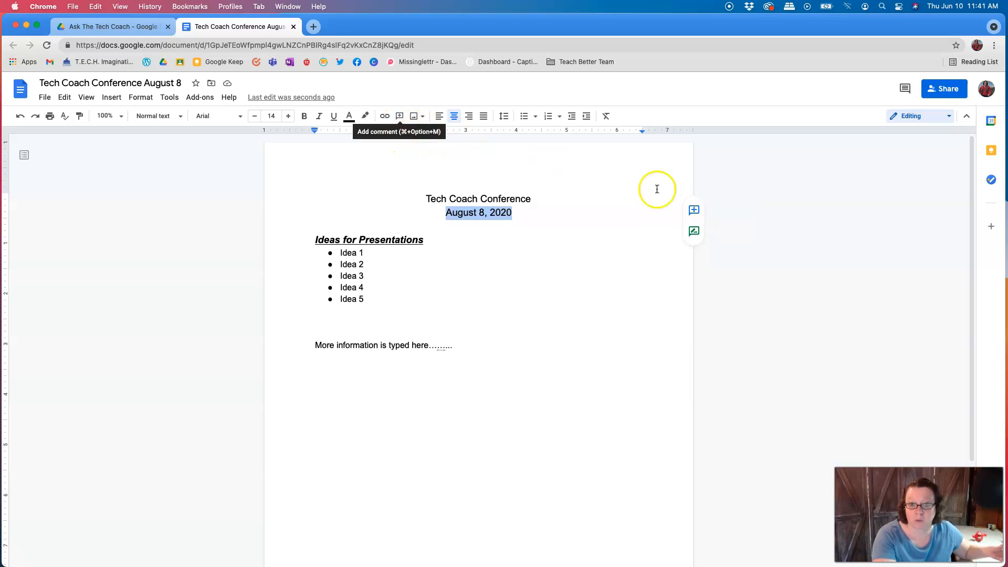
click(694, 210)
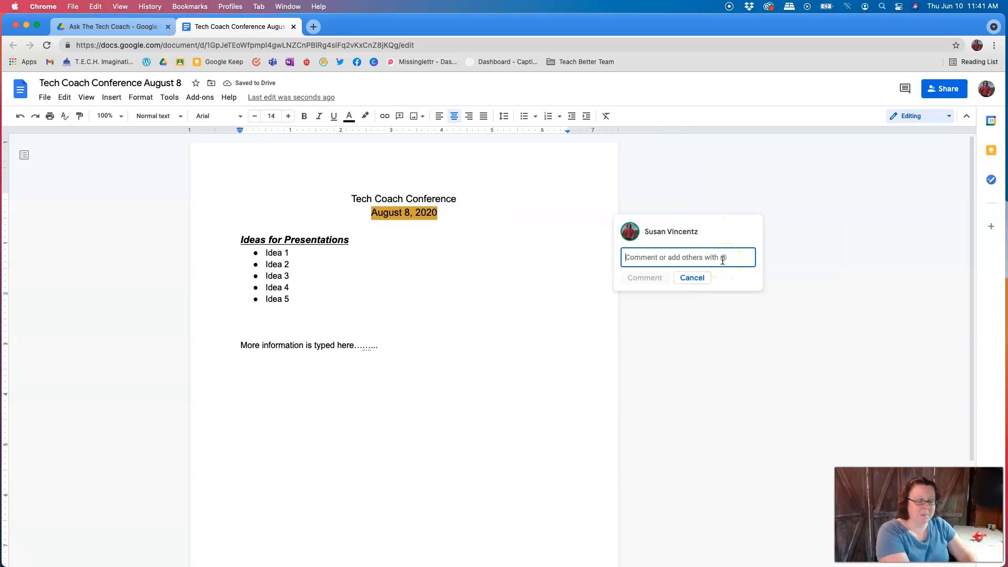
text(Do we )
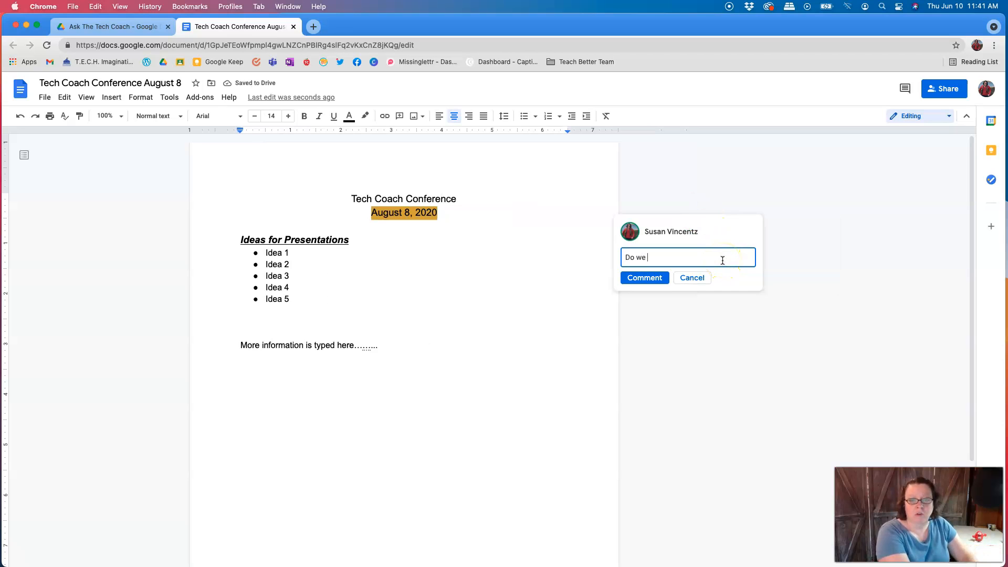
text(need to check t)
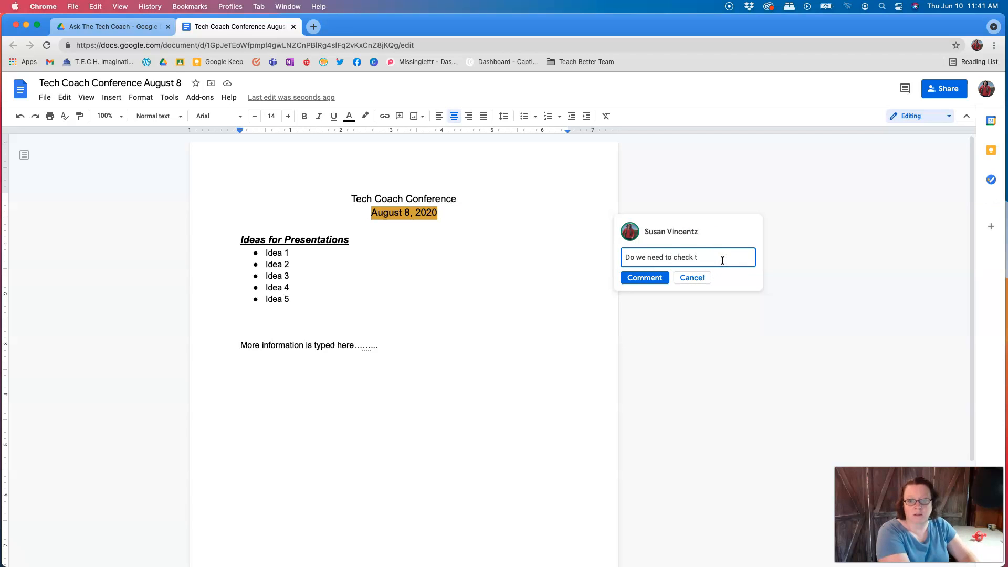
text(he dA)
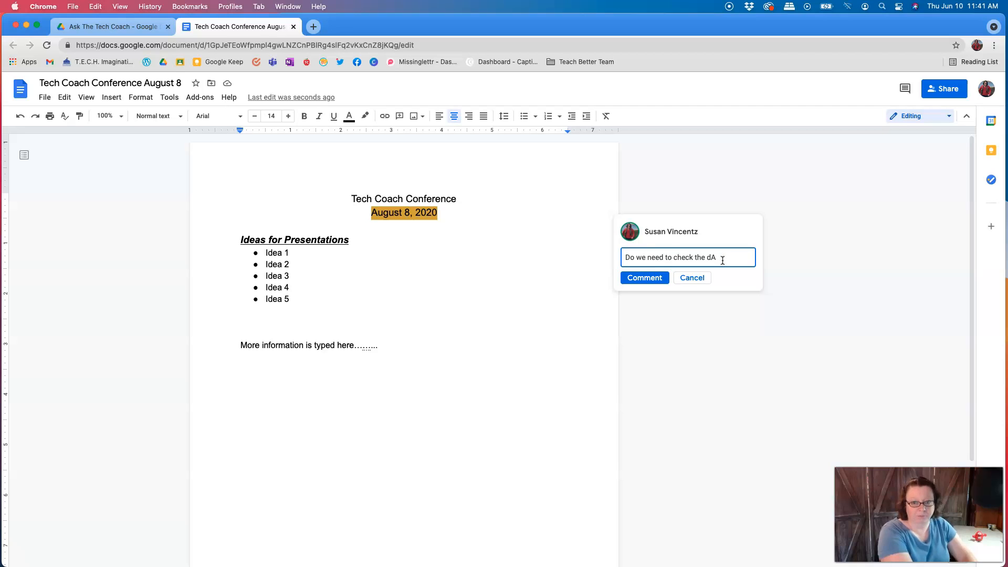
text(te?)
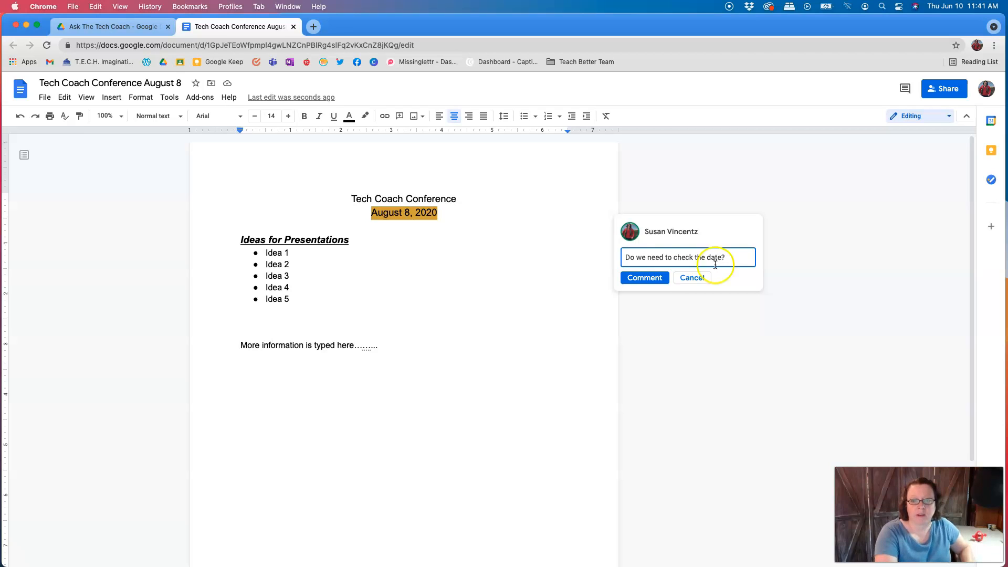
click(649, 277)
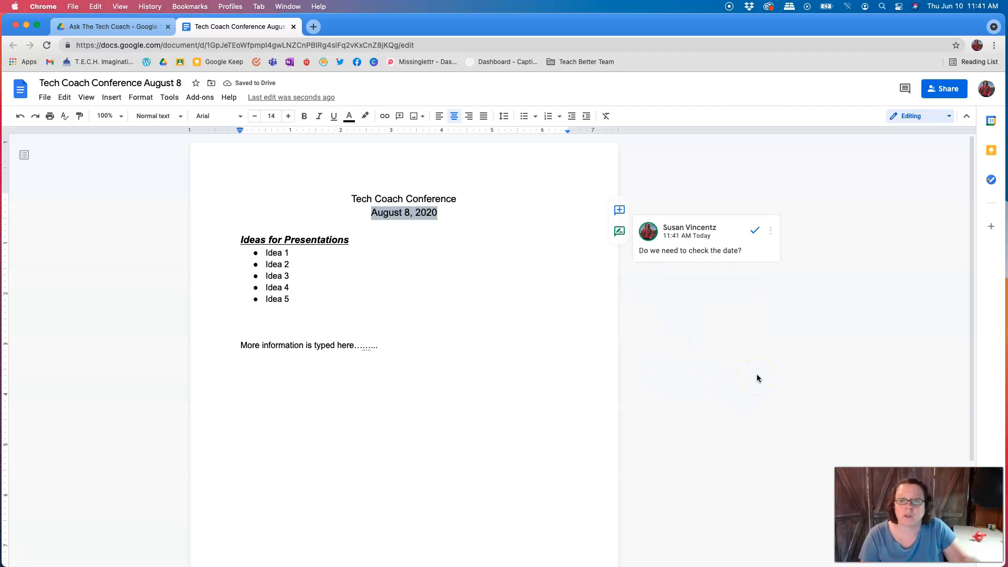
click(707, 225)
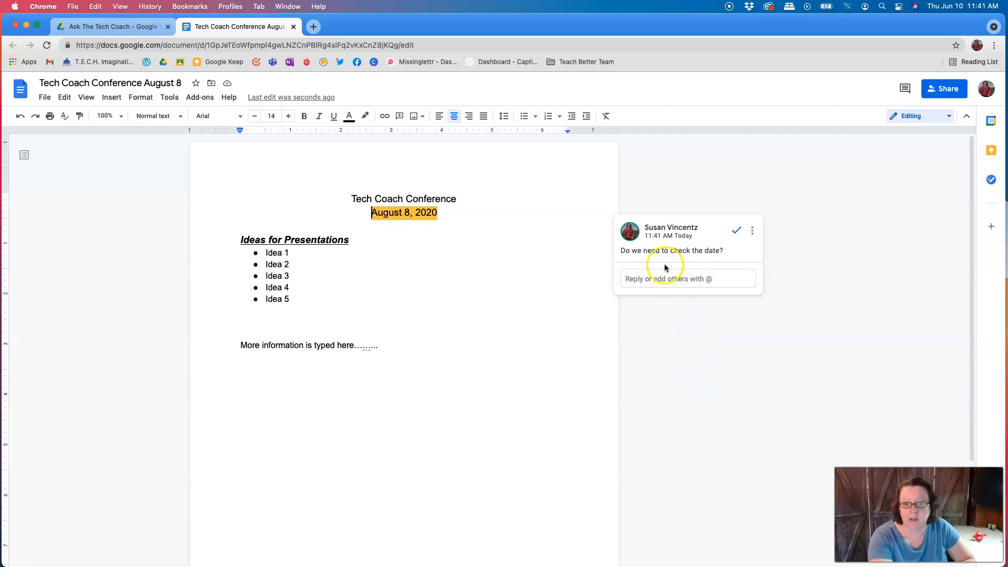
click(666, 283)
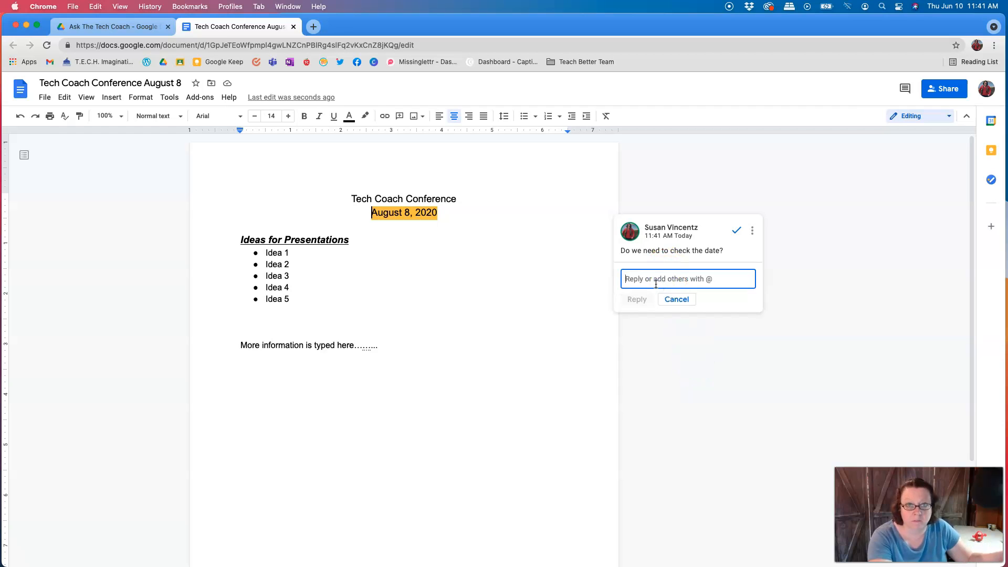
click(554, 305)
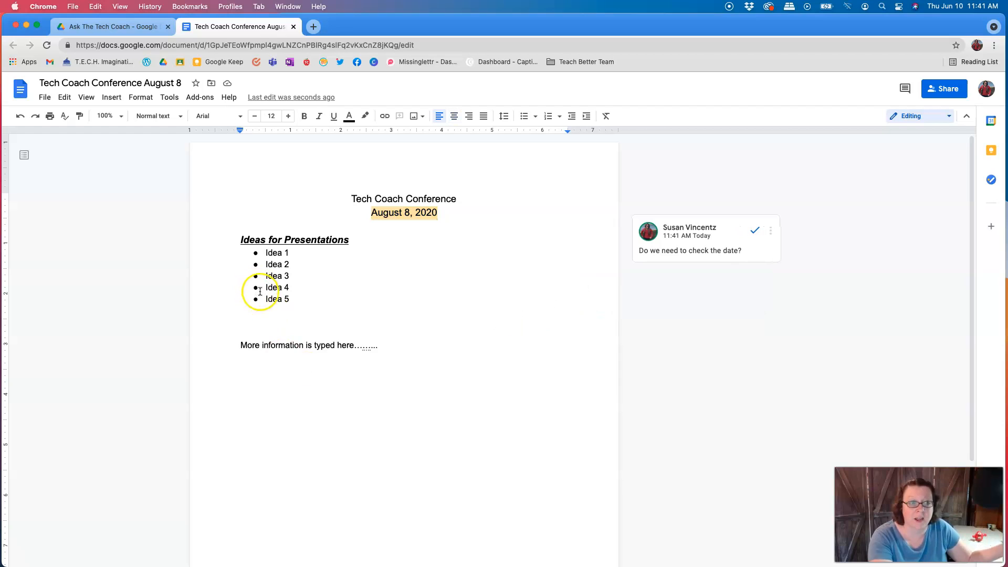
- Draft a comment on "Idea 5" that mentions the colleague's e-mail address, followed by "you are in charge of this one."
drag(266, 299, 290, 301)
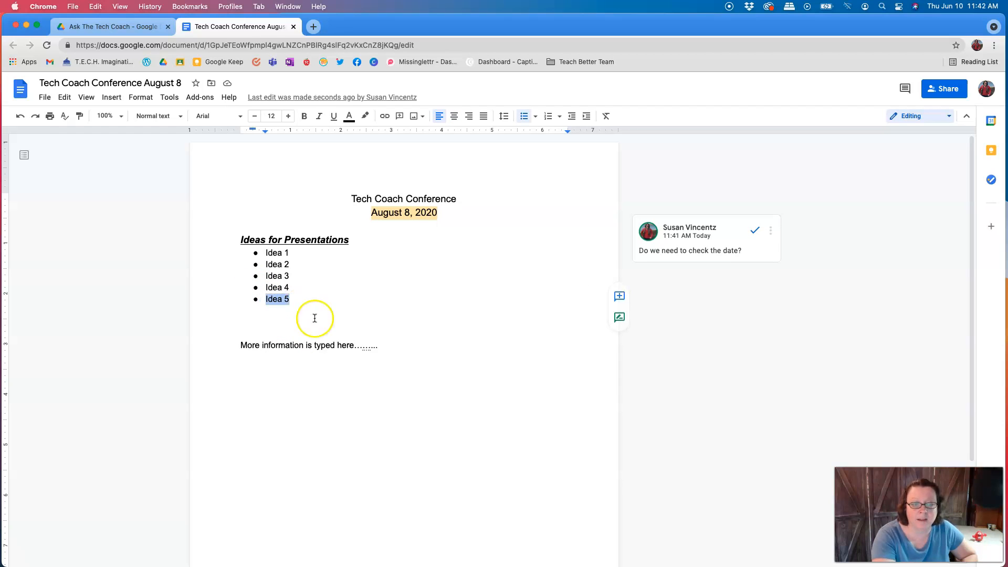
click(619, 296)
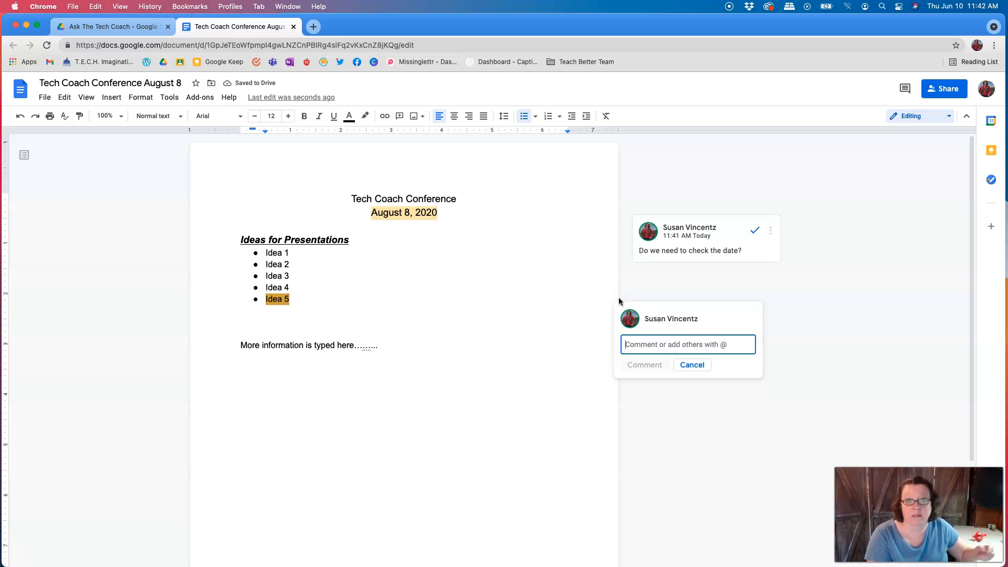
text(@s)
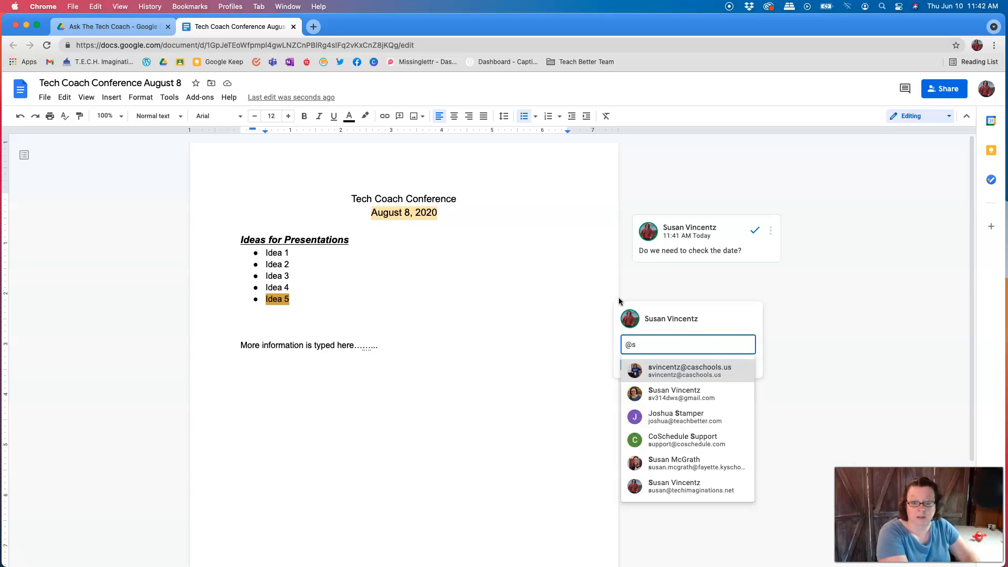
text(v)
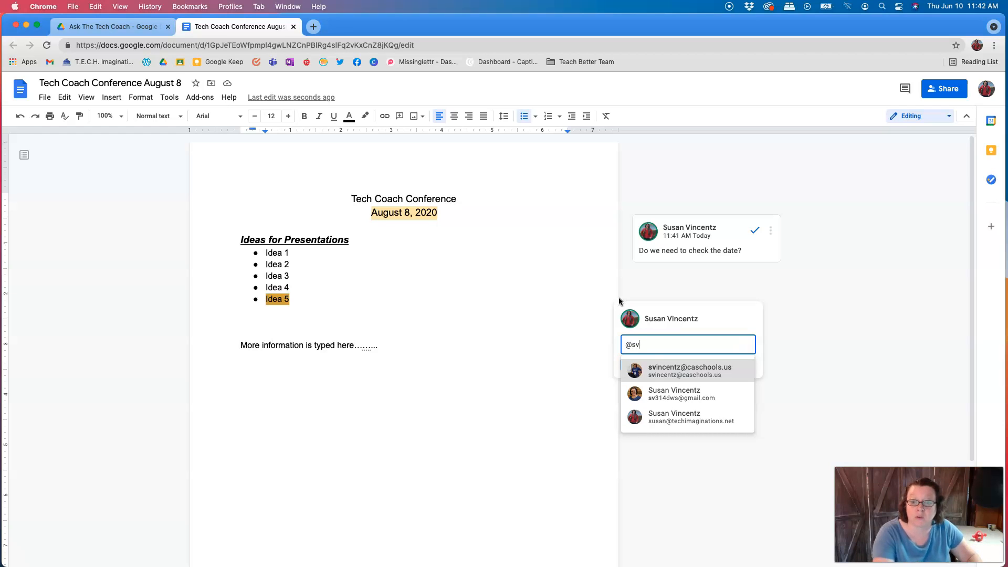
click(660, 376)
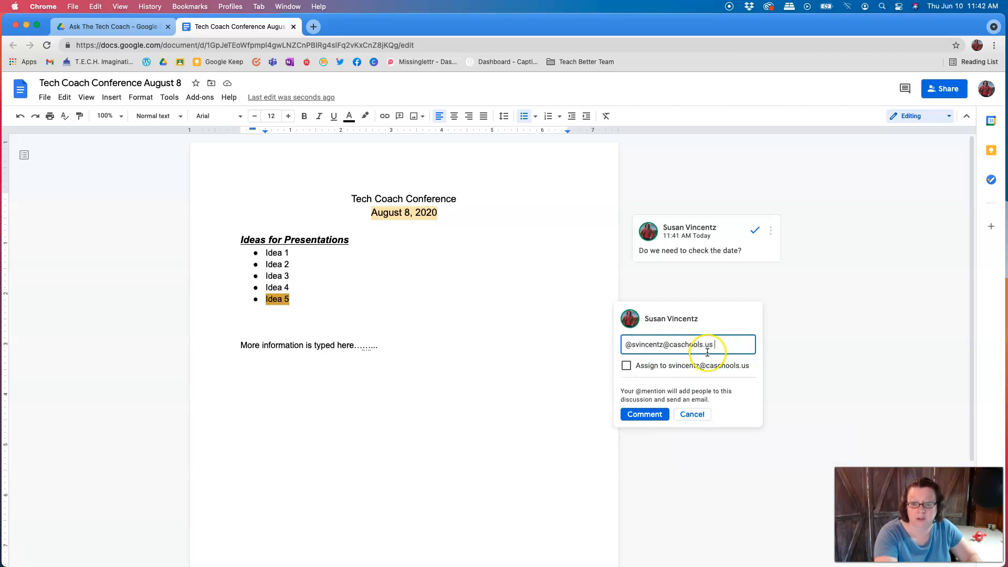
text(you)
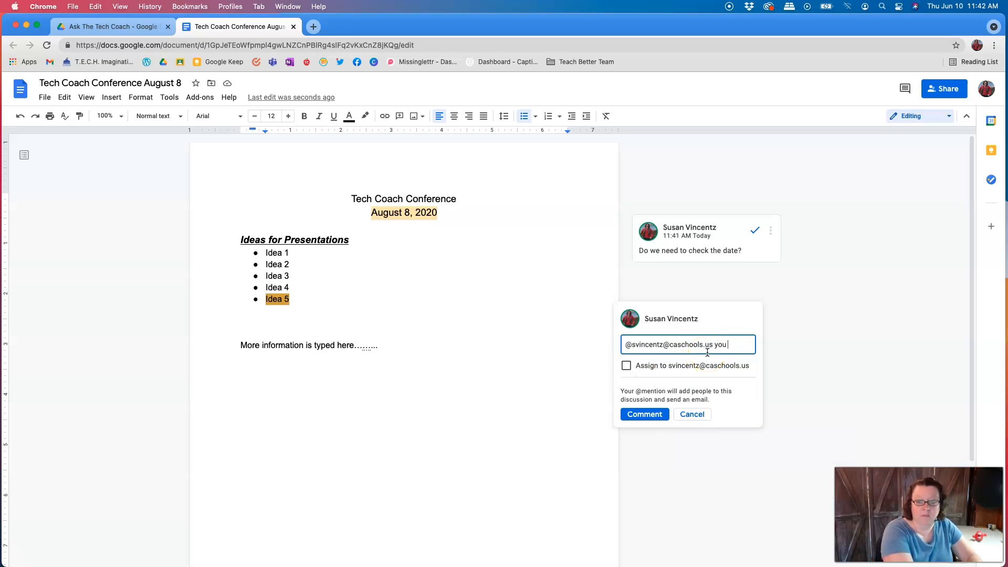
text( are in)
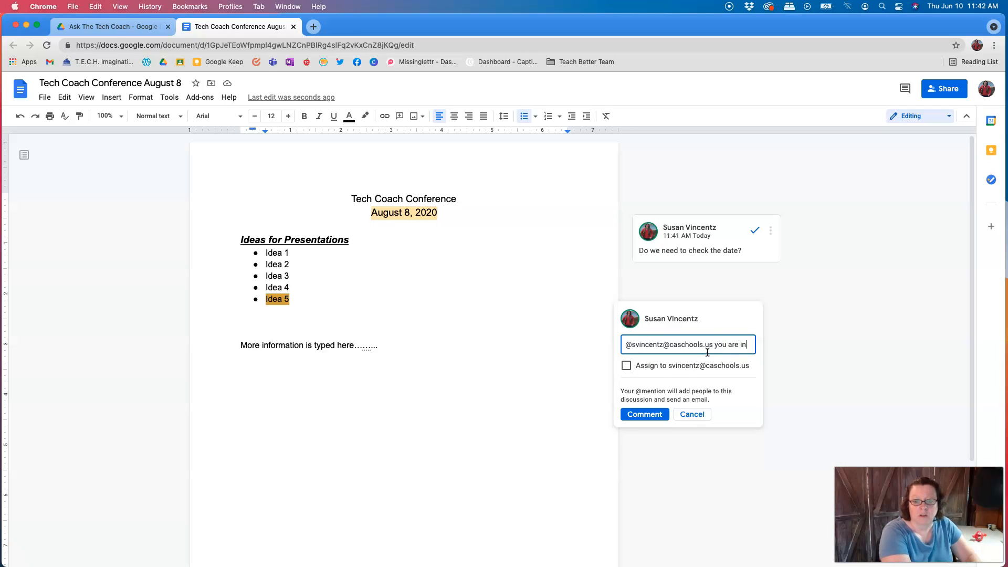
text( charge of this one.)
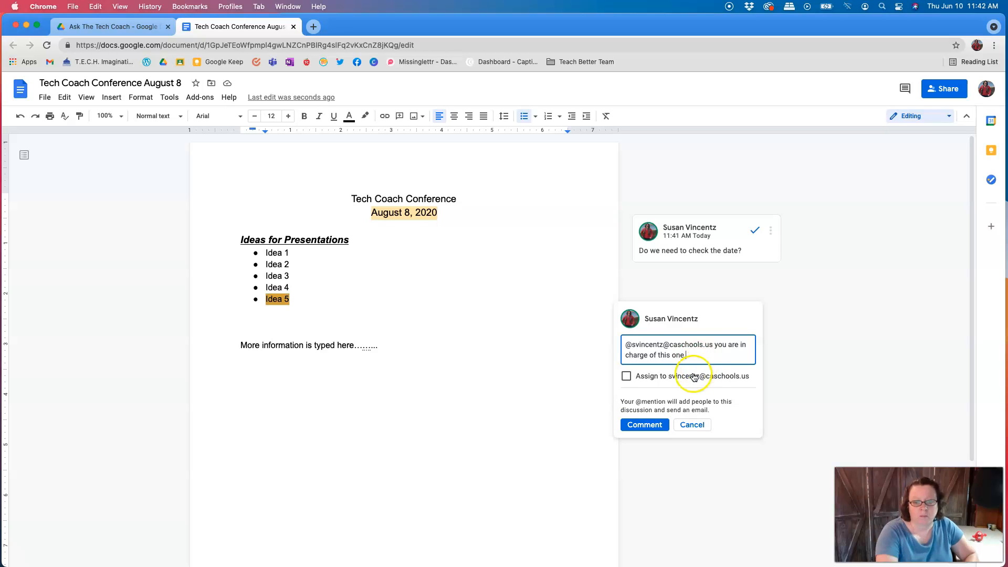
- Assign the "Idea 5" comment to the mentioned colleague and share the file with that person with Comment access
click(627, 377)
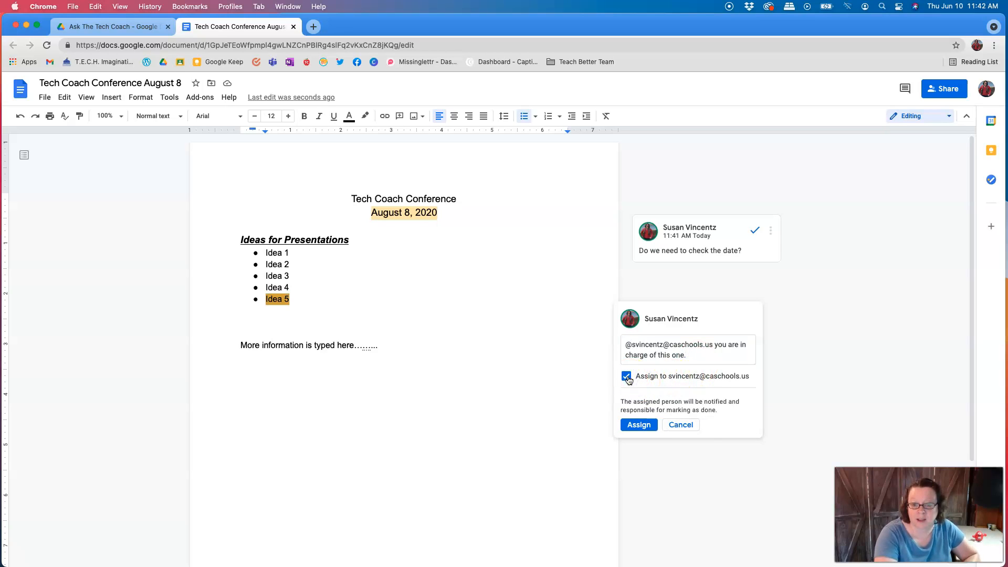
click(639, 424)
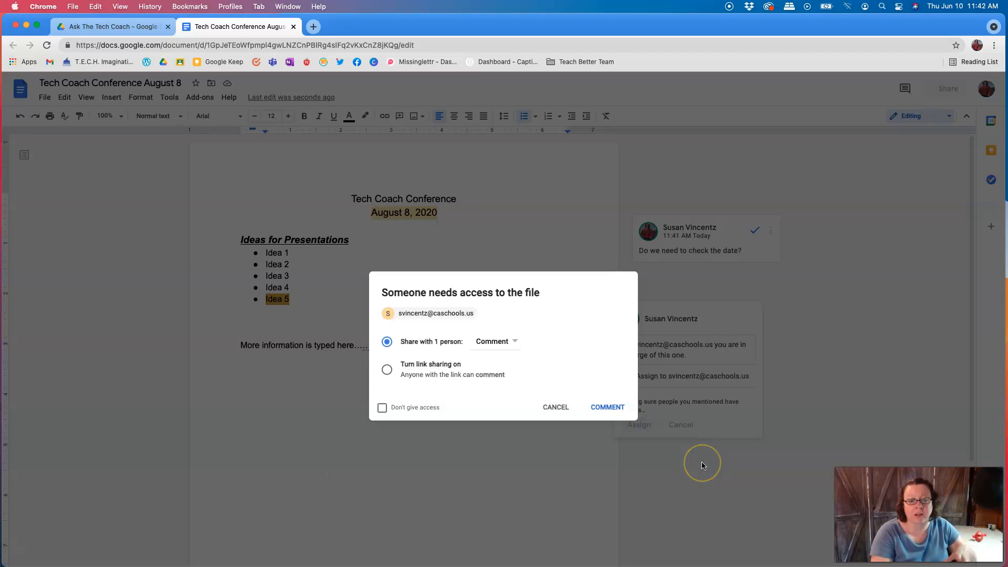
click(596, 408)
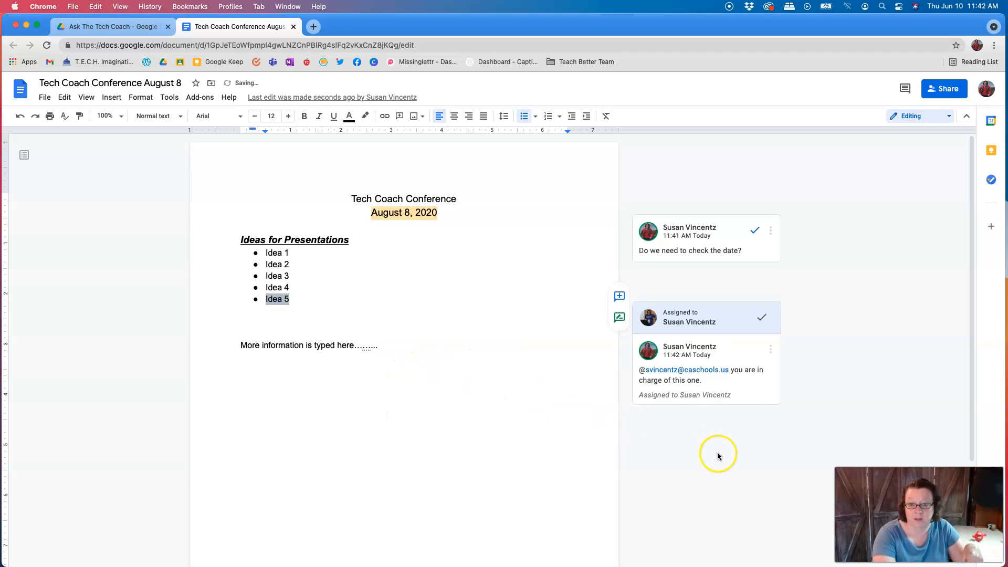
click(718, 456)
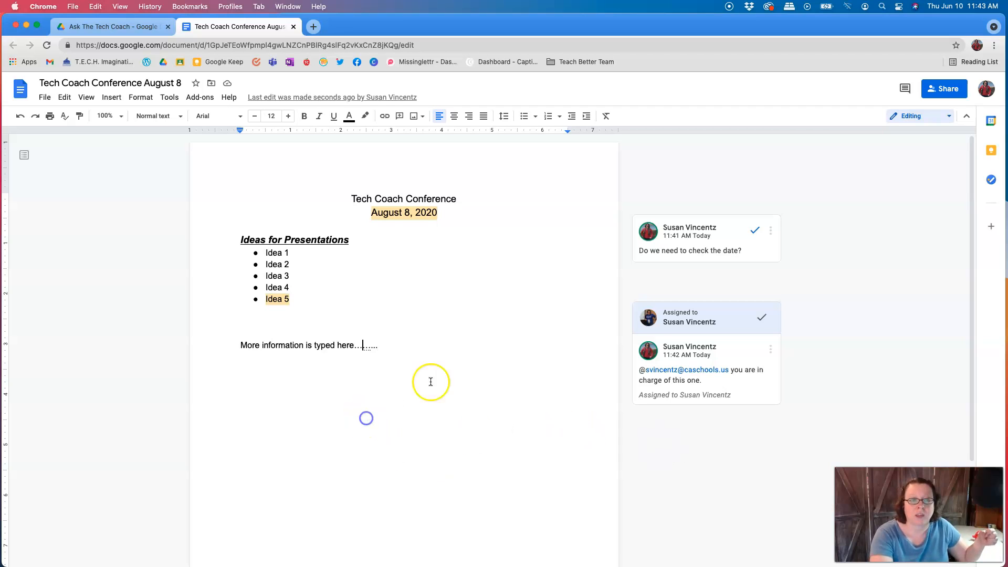
click(355, 241)
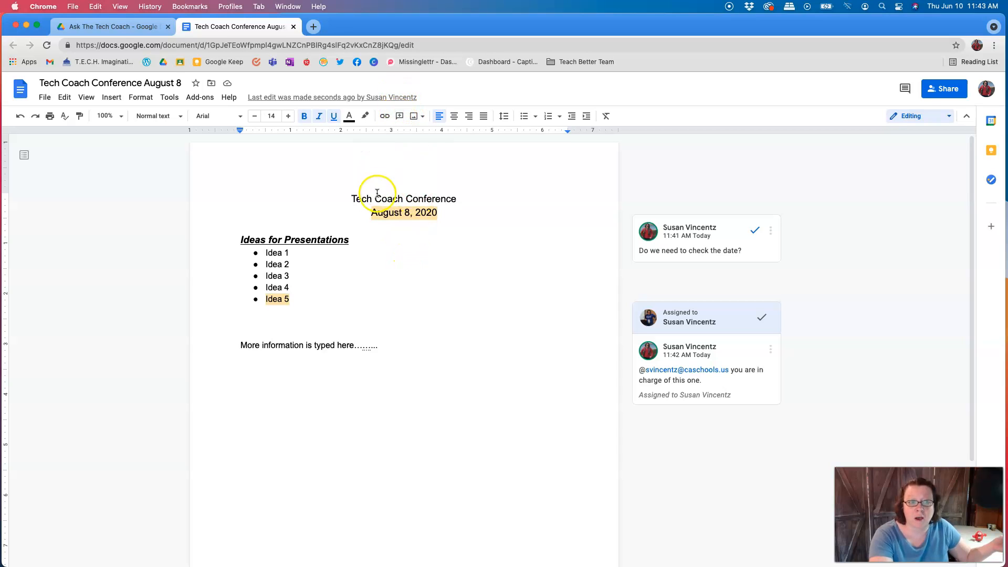
drag(290, 253, 262, 254)
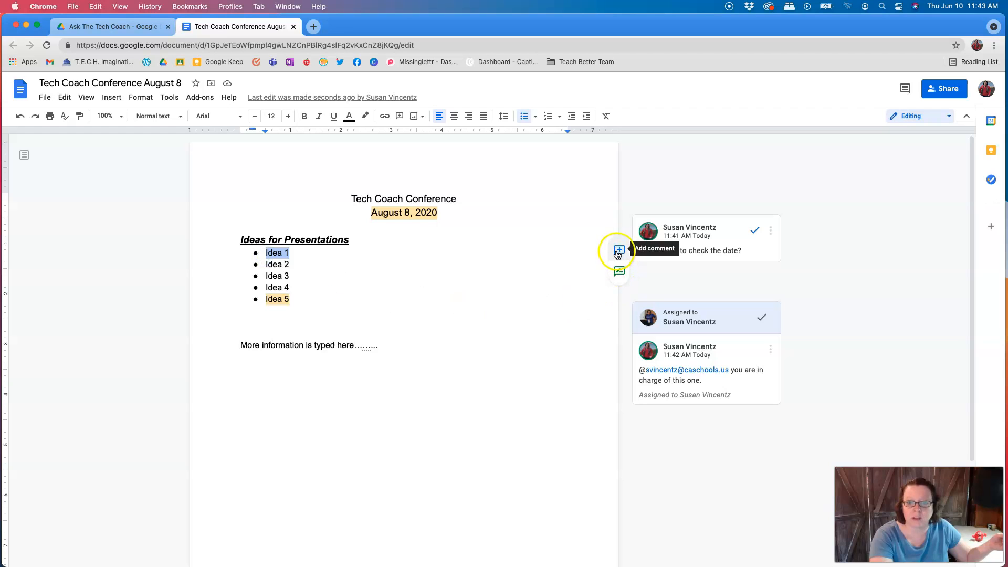
click(527, 310)
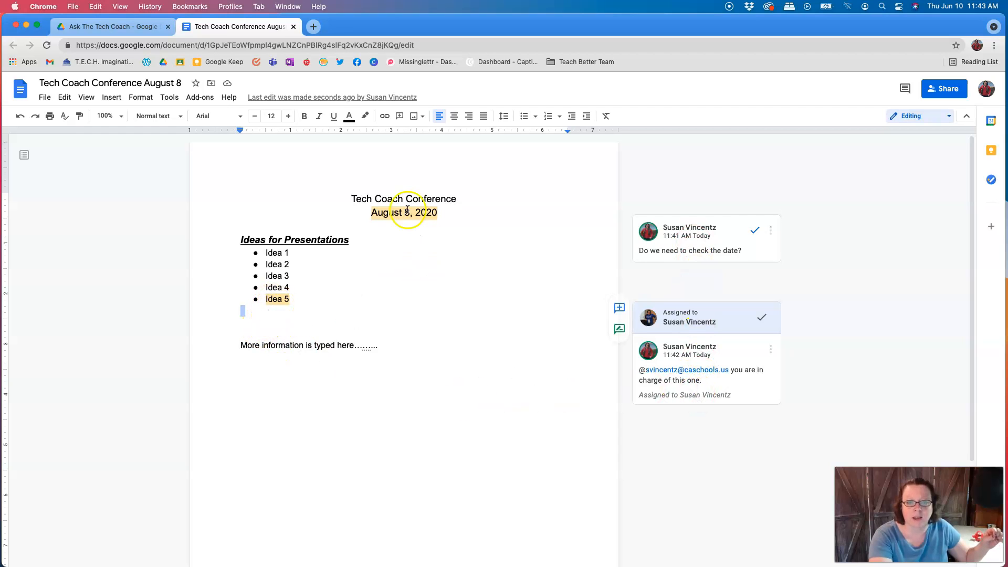
click(770, 349)
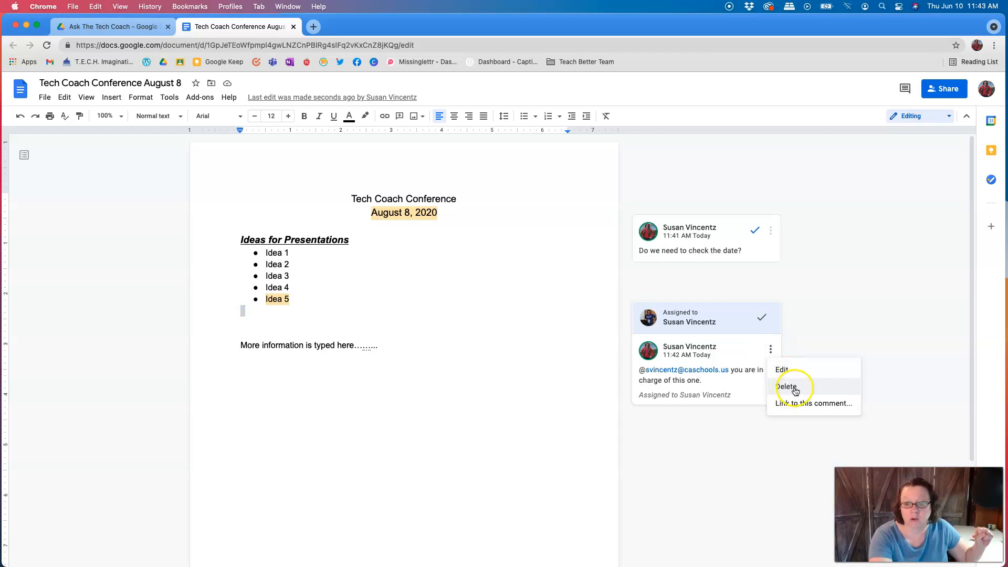
click(683, 462)
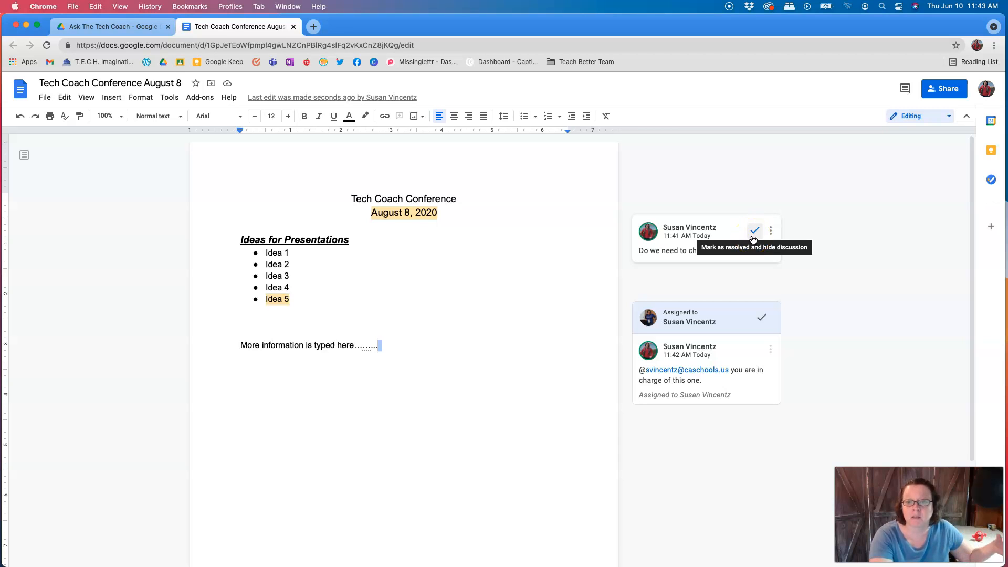
- Mark the date comment as resolved and the assigned "Idea 5" comment as done
click(754, 231)
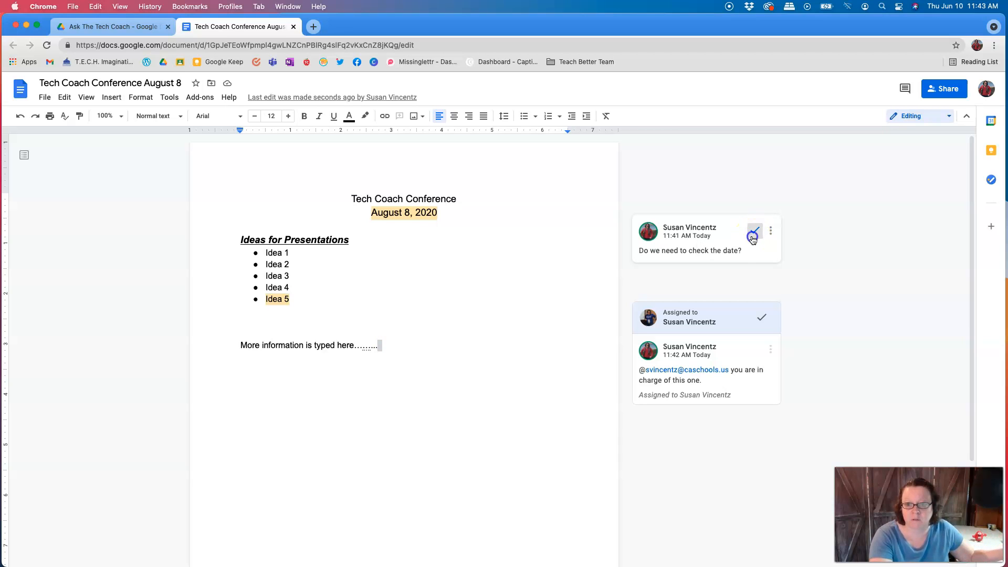
click(759, 321)
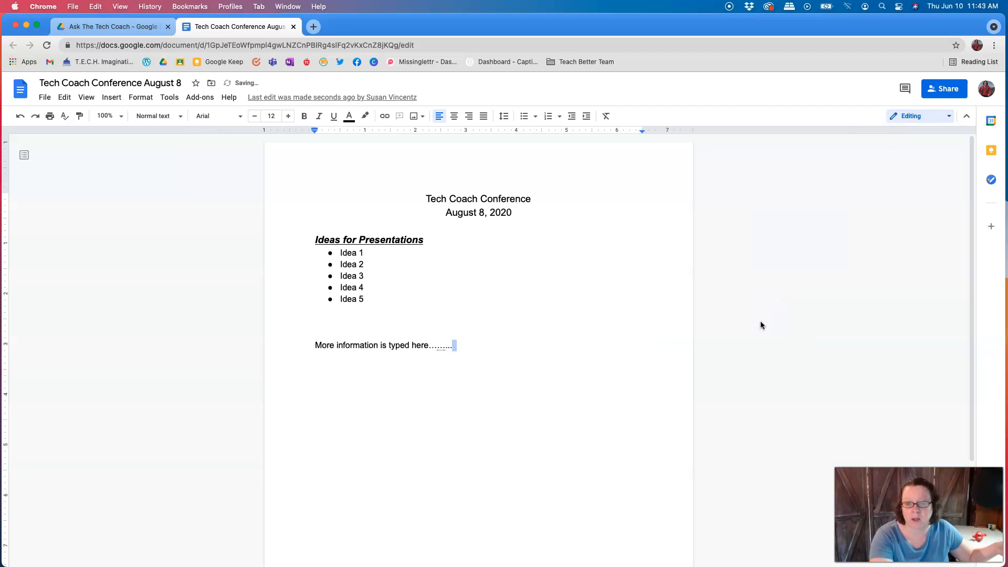